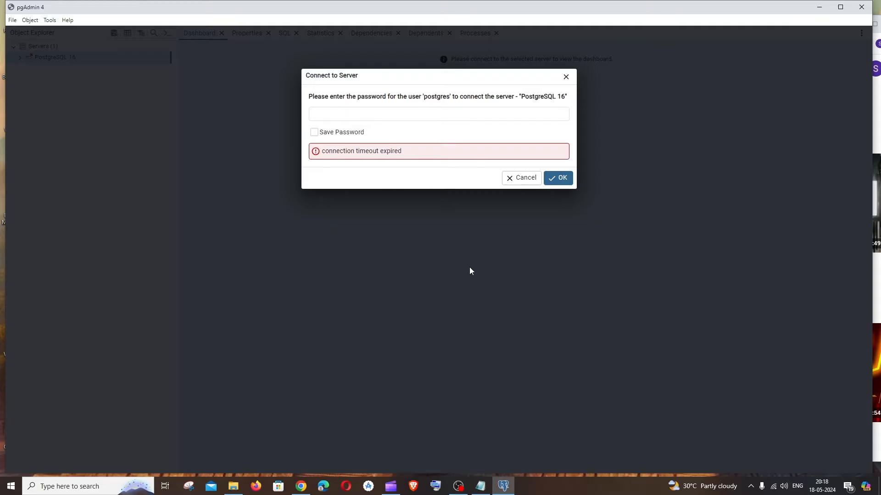
Step: Search Windows for "serv" and launch the Services tool
left_click(88, 487)
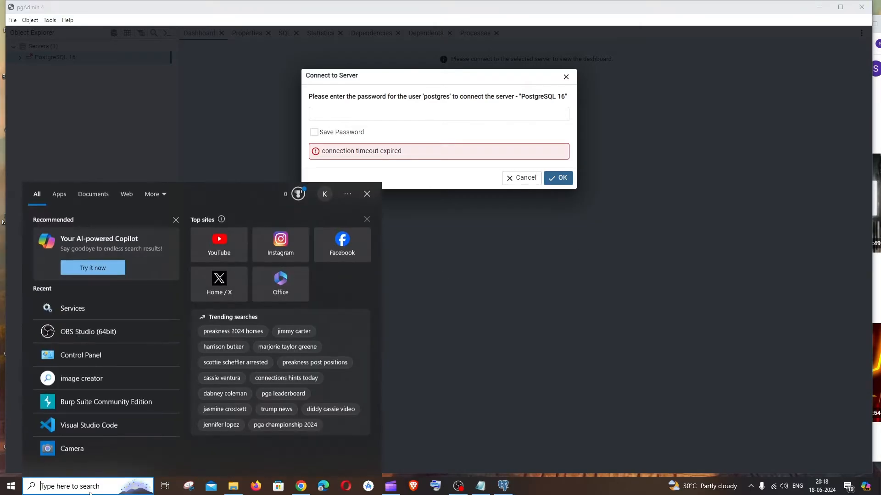
type("serv")
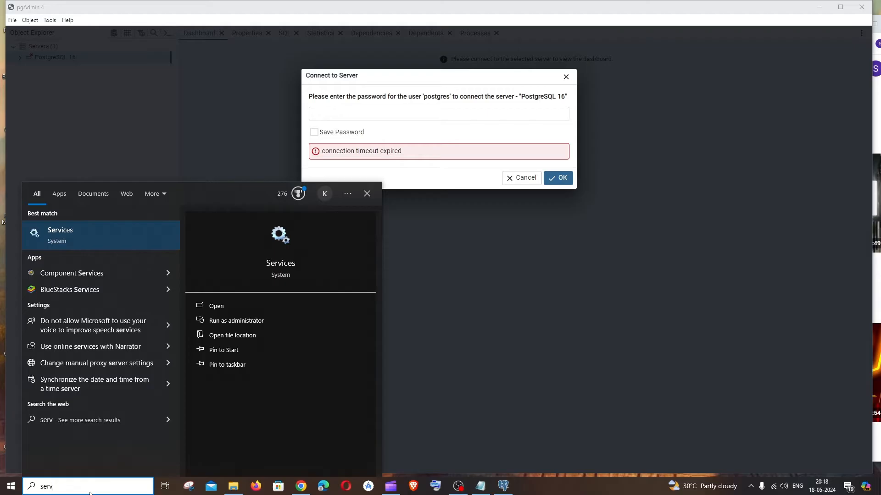
left_click(215, 306)
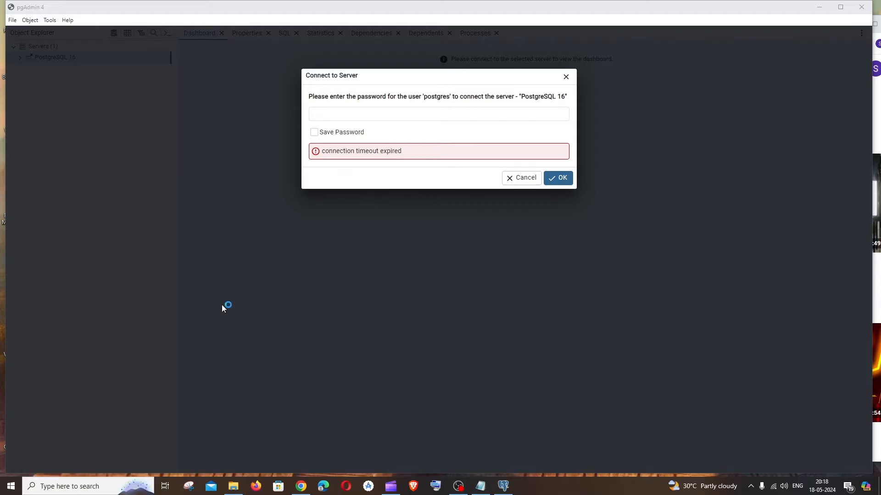
Step: Start the postgresql-x64-16 service, then close the Services window
left_click_drag(356, 49, 417, 79)
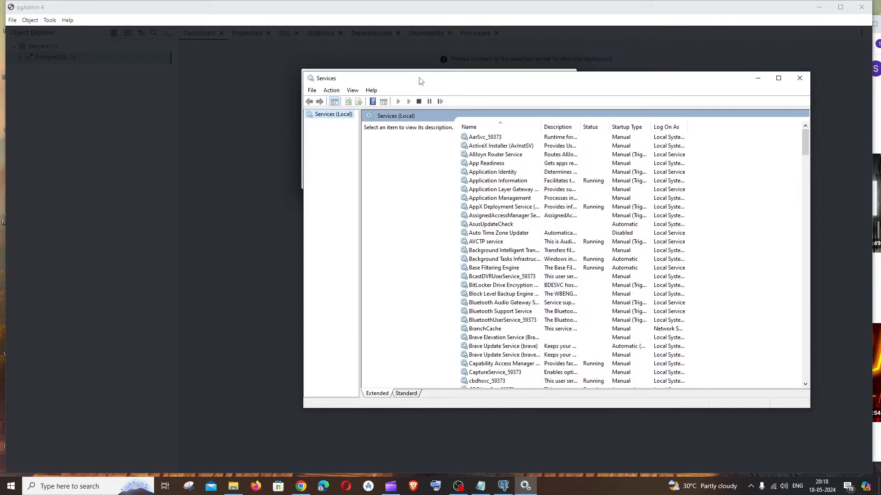
scroll(503, 199, "down", 8)
scroll(504, 203, "down", 8)
scroll(504, 206, "down", 8)
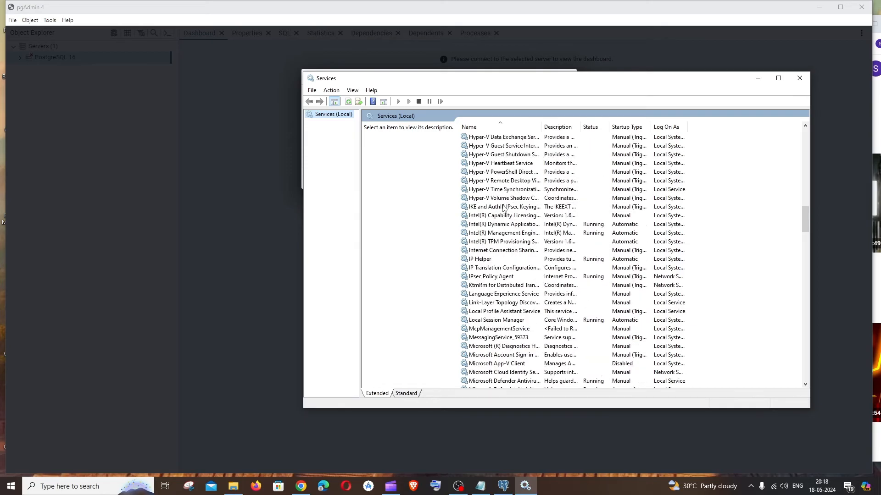
scroll(504, 210, "down", 6)
scroll(504, 211, "down", 8)
scroll(504, 210, "up", 2)
scroll(504, 211, "down", 3)
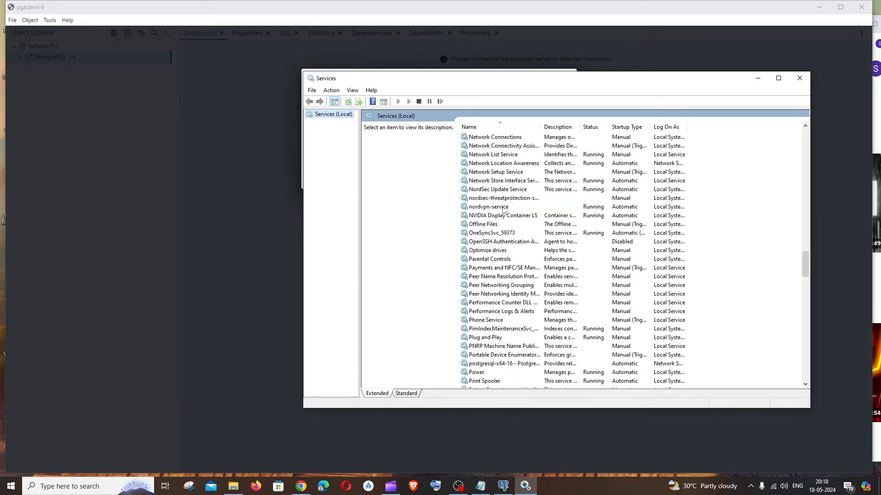
left_click(494, 365)
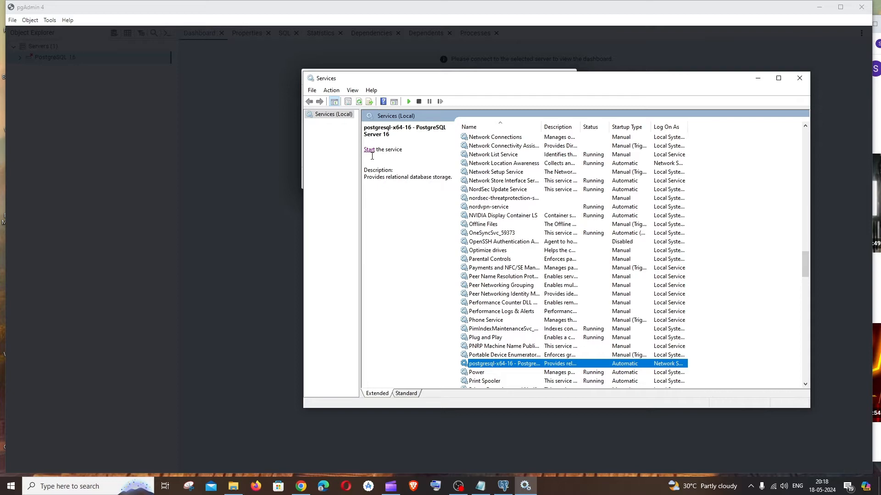
left_click(369, 150)
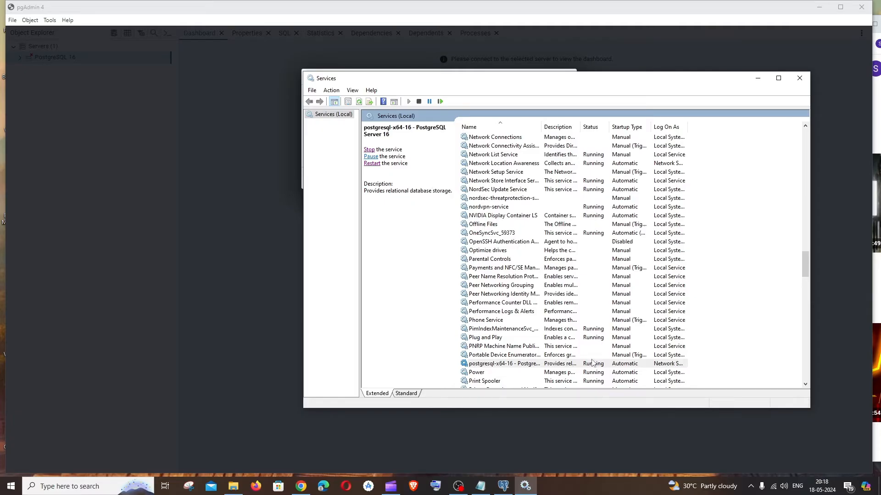
left_click(798, 77)
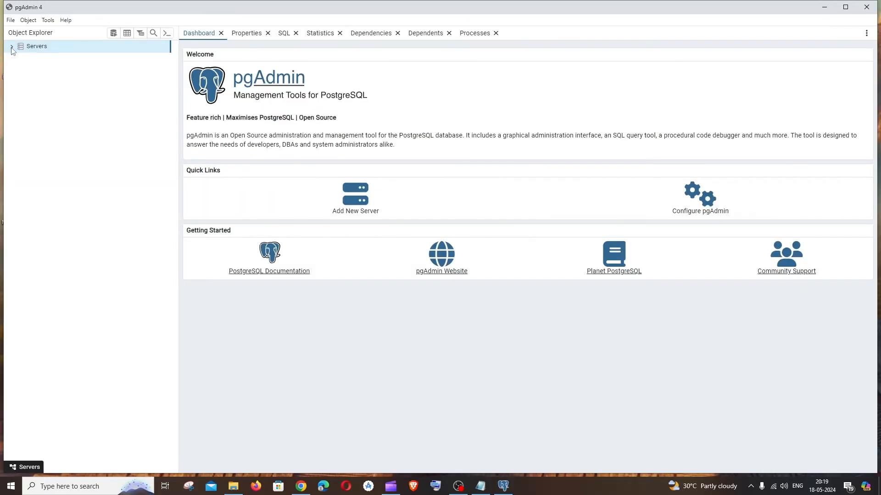
Step: Expand Servers > PostgreSQL 16 > Databases and browse the maydb and postgres databases
left_click(12, 46)
left_click(26, 68)
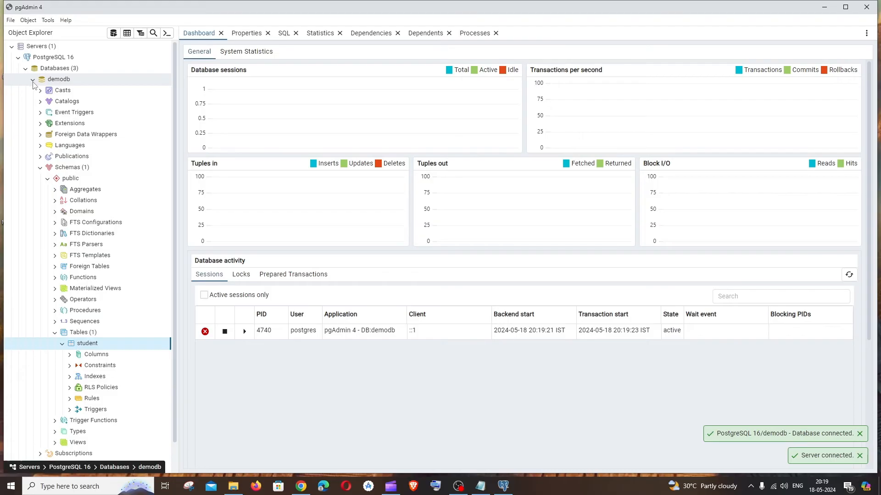
left_click(32, 79)
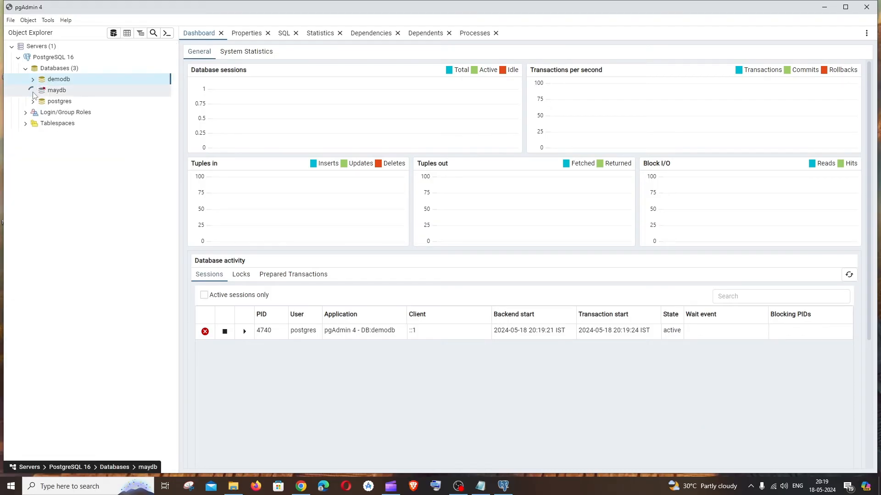
left_click(32, 200)
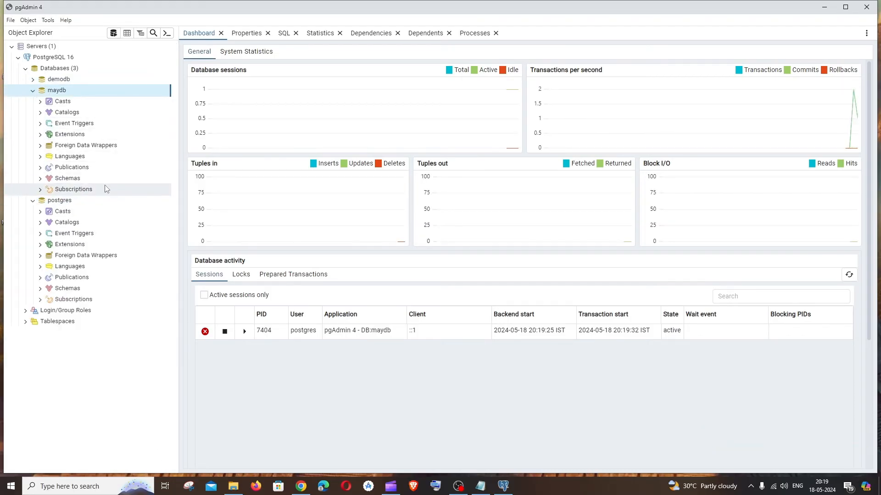